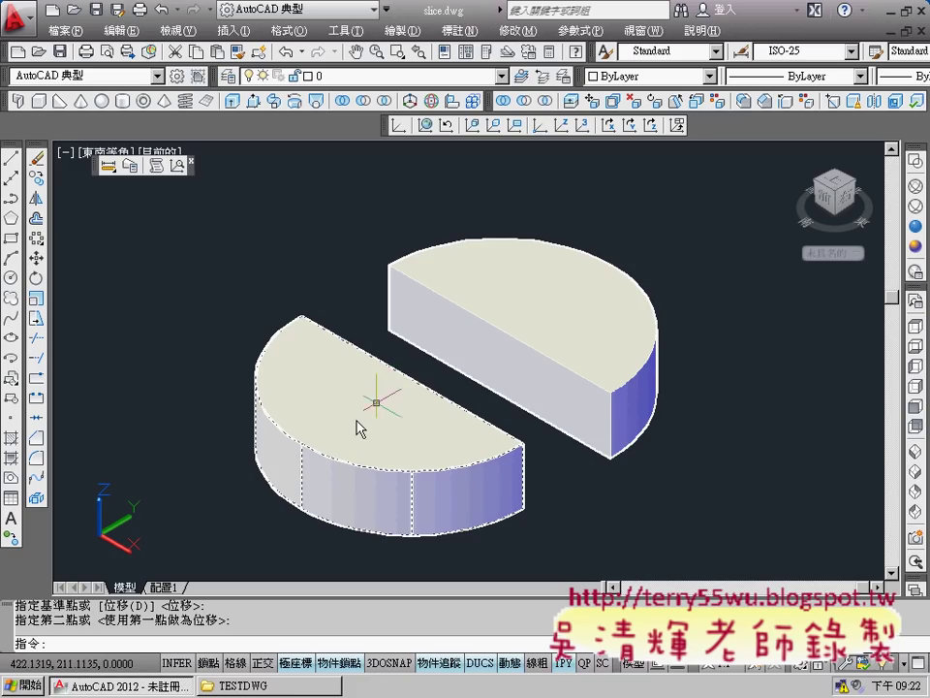
Clear the selection, then open Customize User Interface (自訂...) from the toolbar shortcut menu.
key("Escape")
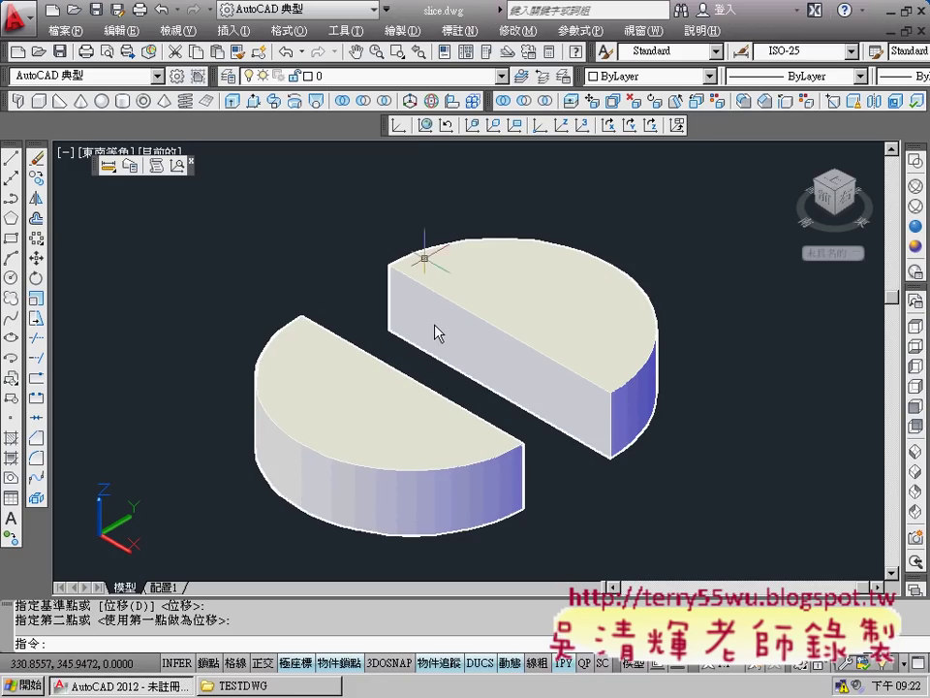
left_click(448, 32)
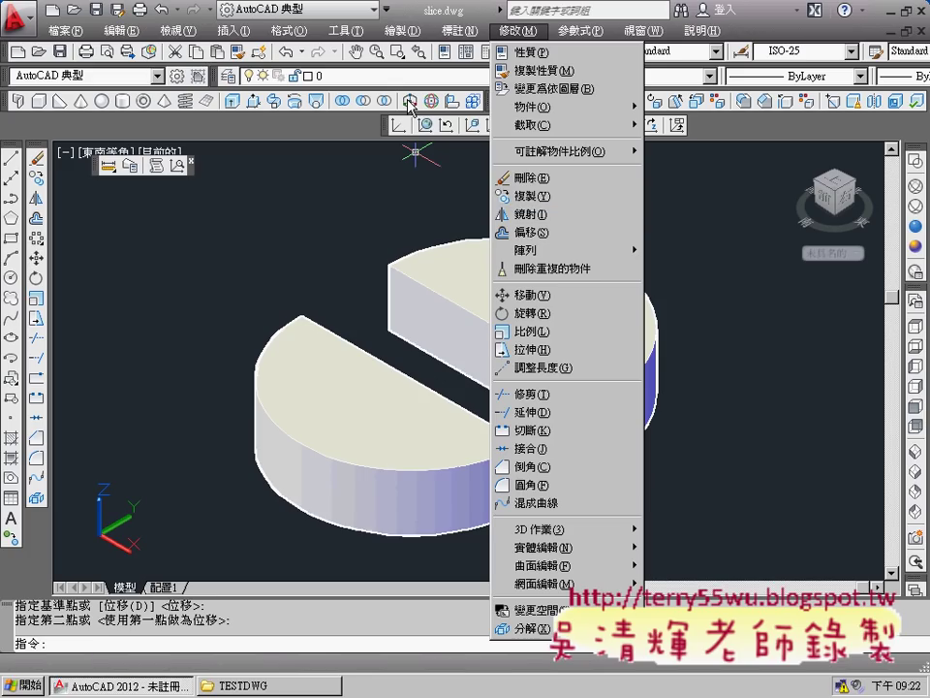
mouse_move(701, 30)
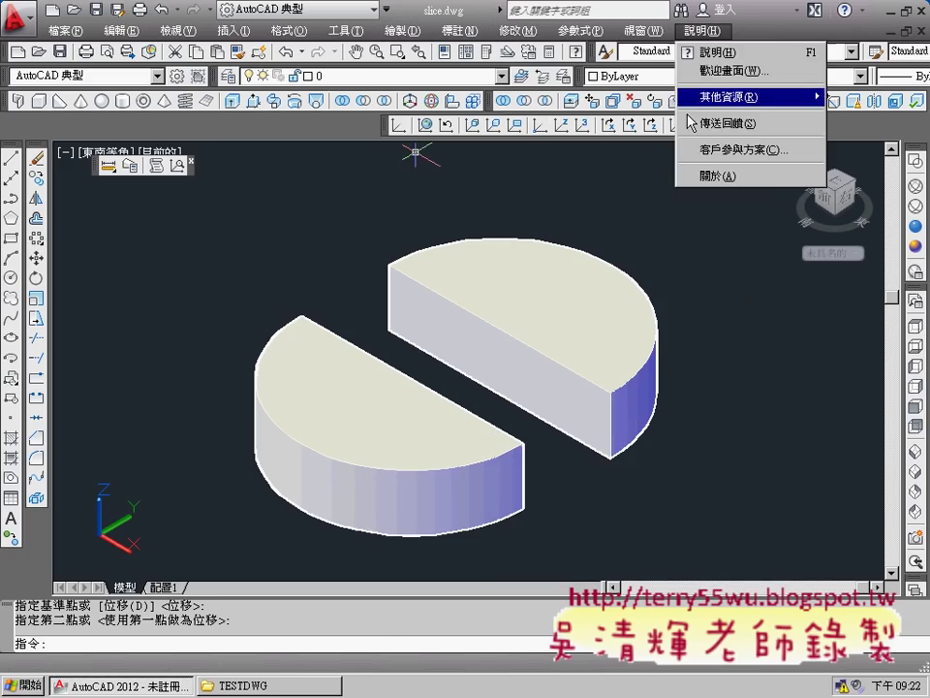
left_click(636, 220)
left_click(746, 287)
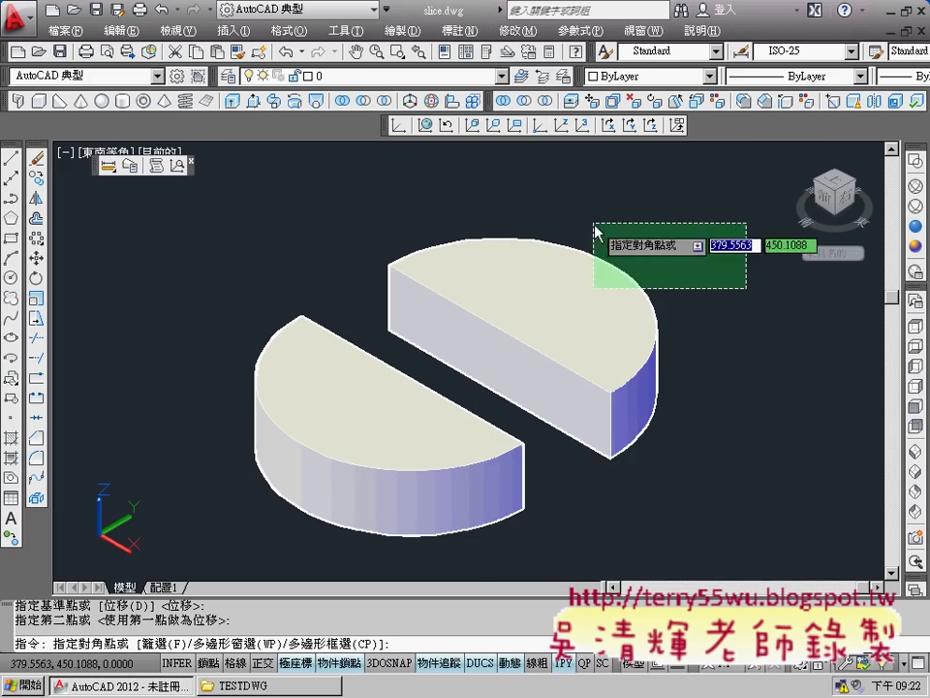
key("Escape")
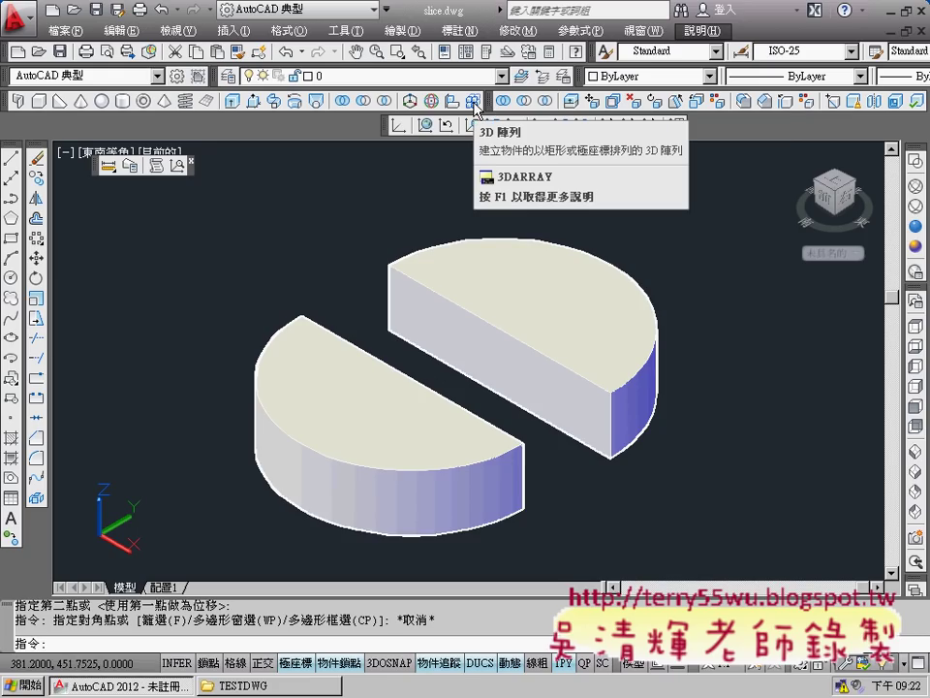
right_click(327, 60)
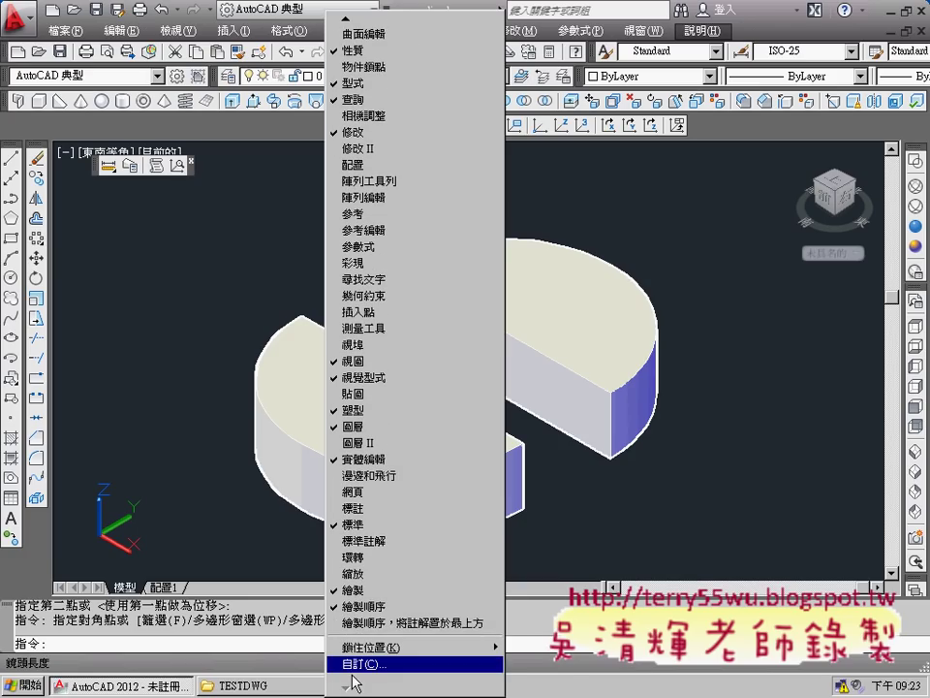
left_click(355, 663)
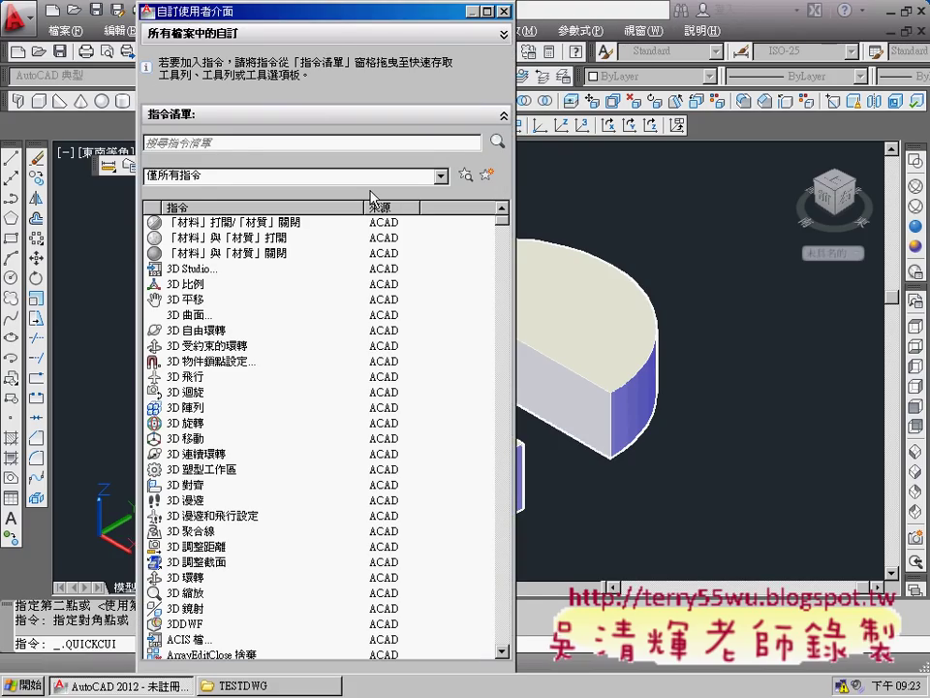
Filter the command list to the 修改 (Modify) category.
left_click_drag(249, 19, 279, 5)
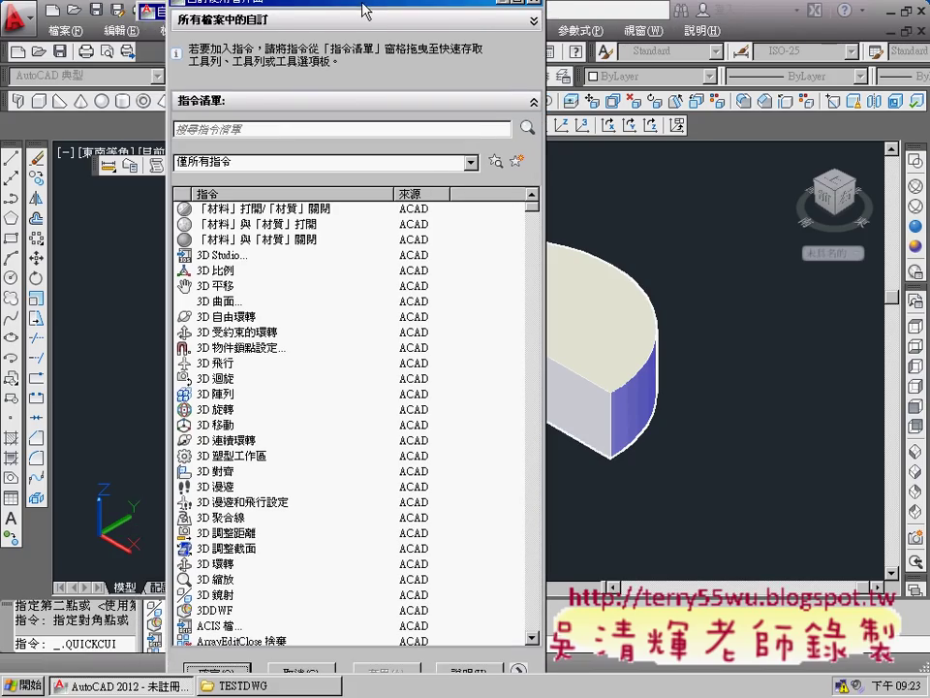
left_click(472, 163)
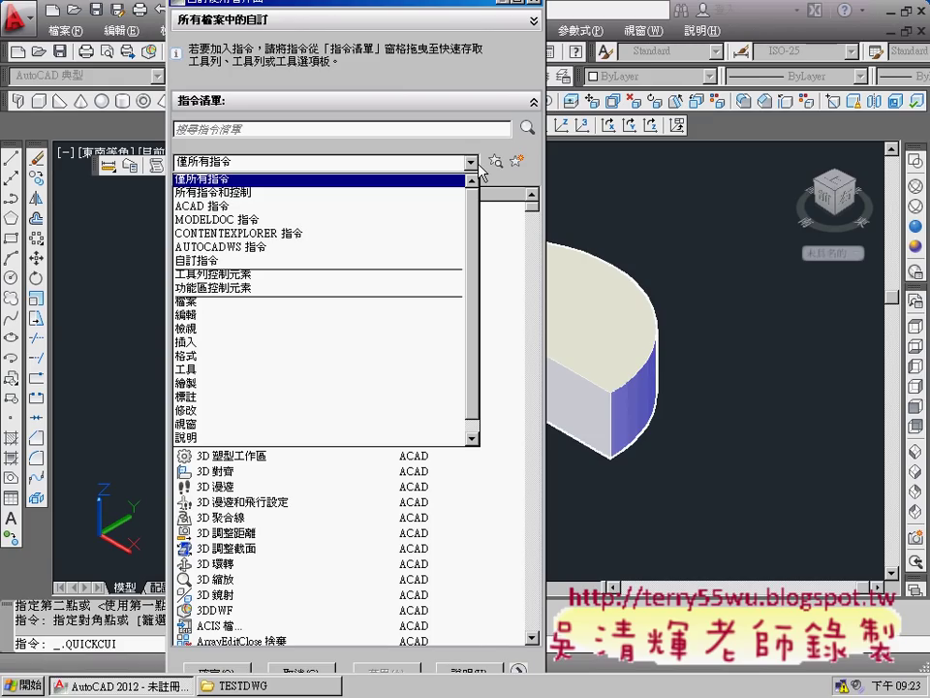
scroll(482, 242, "down", 1)
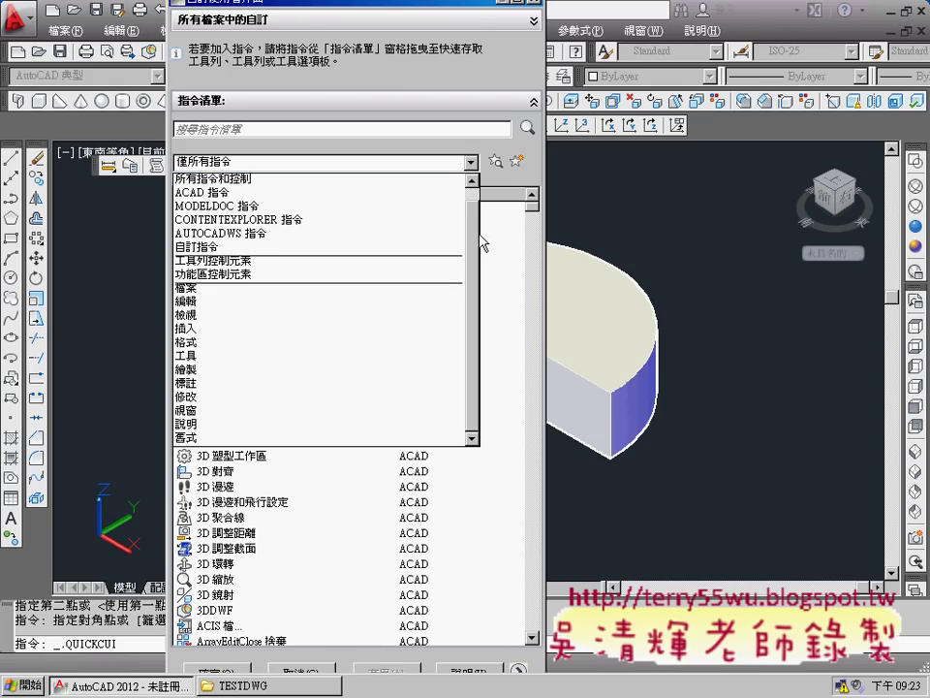
left_click(364, 409)
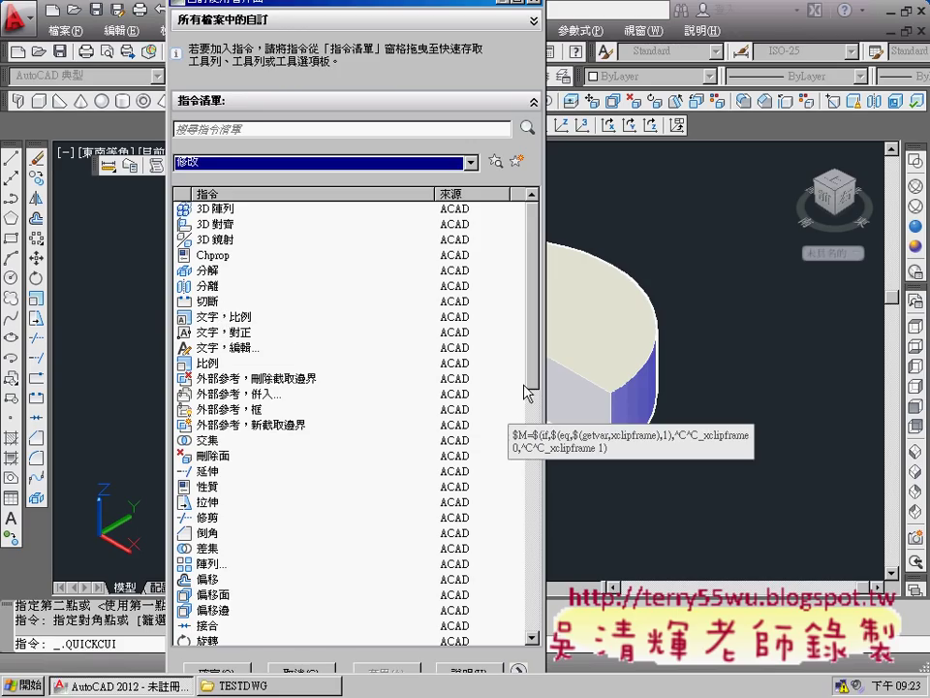
Browse the Modify commands and select the 切斷 entry.
left_click_drag(532, 335, 520, 616)
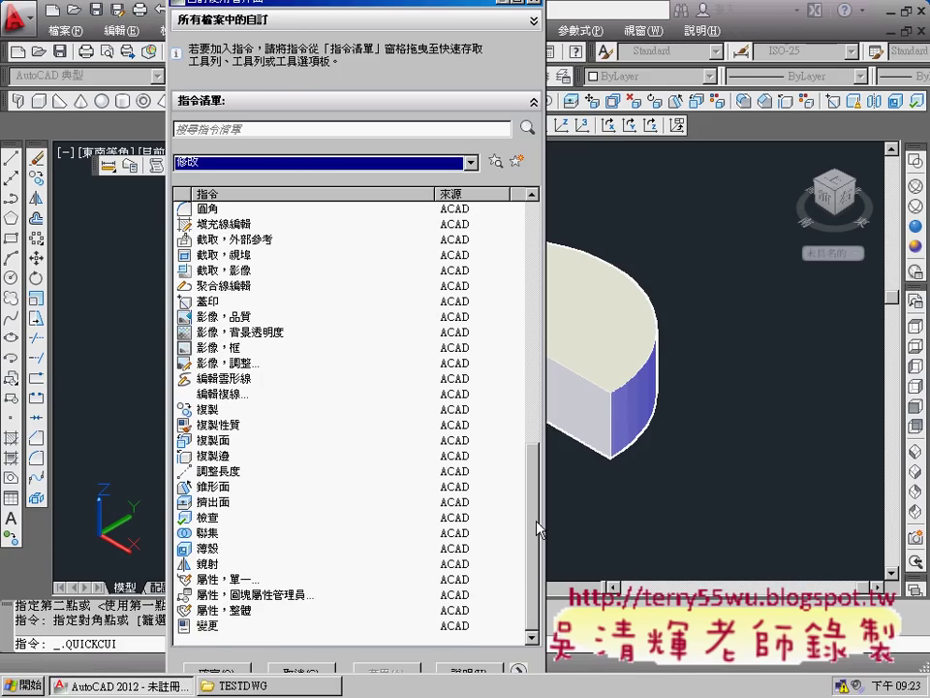
scroll(544, 353, "up", 6)
scroll(534, 353, "up", 2)
scroll(533, 349, "up", 2)
scroll(531, 332, "up", 1)
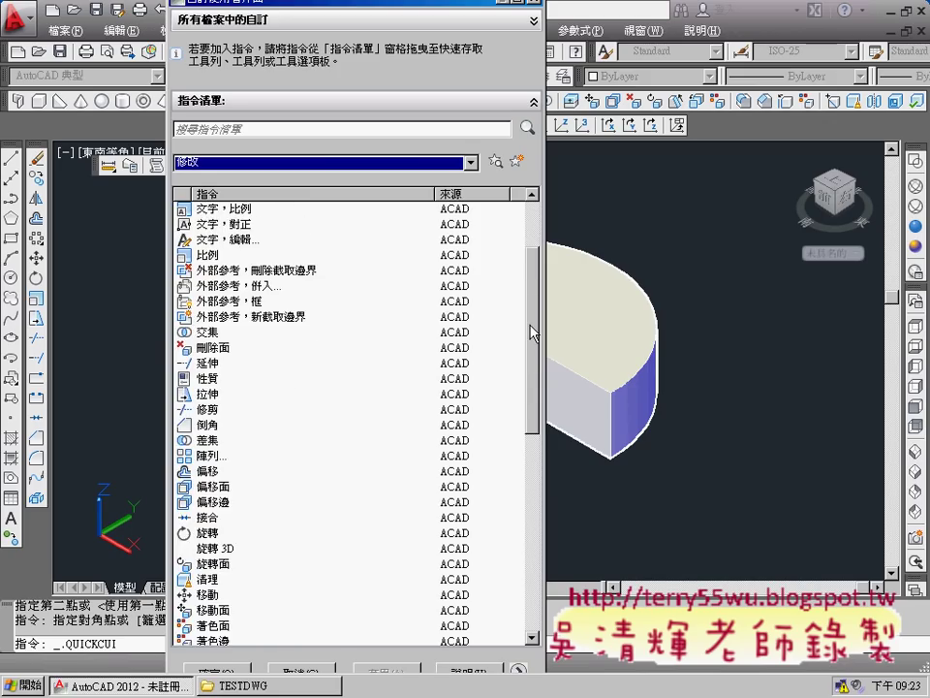
scroll(531, 332, "up", 2)
scroll(532, 290, "up", 1)
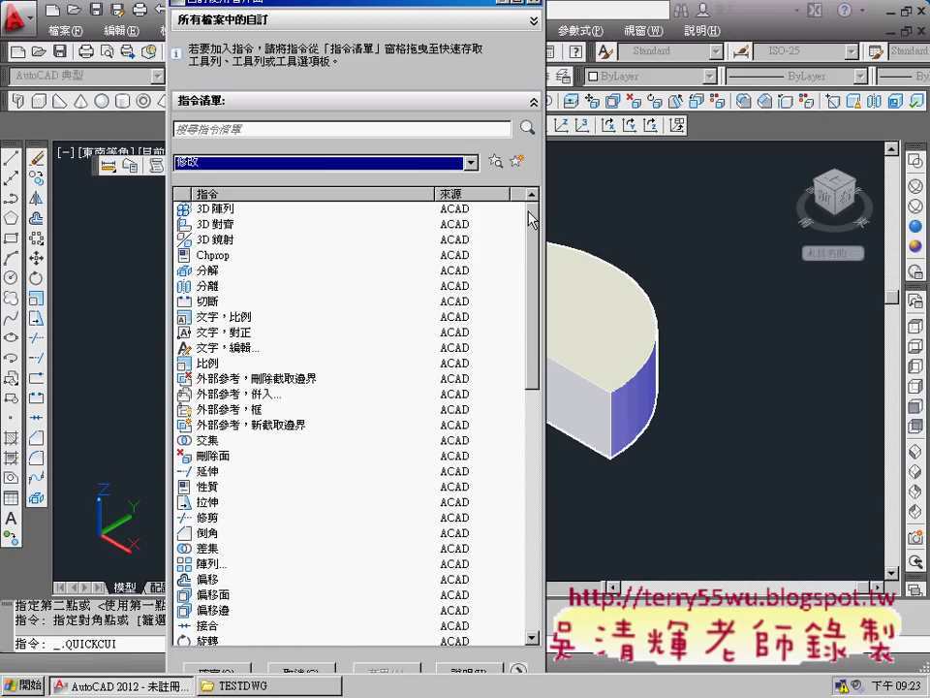
scroll(525, 296, "down", 1)
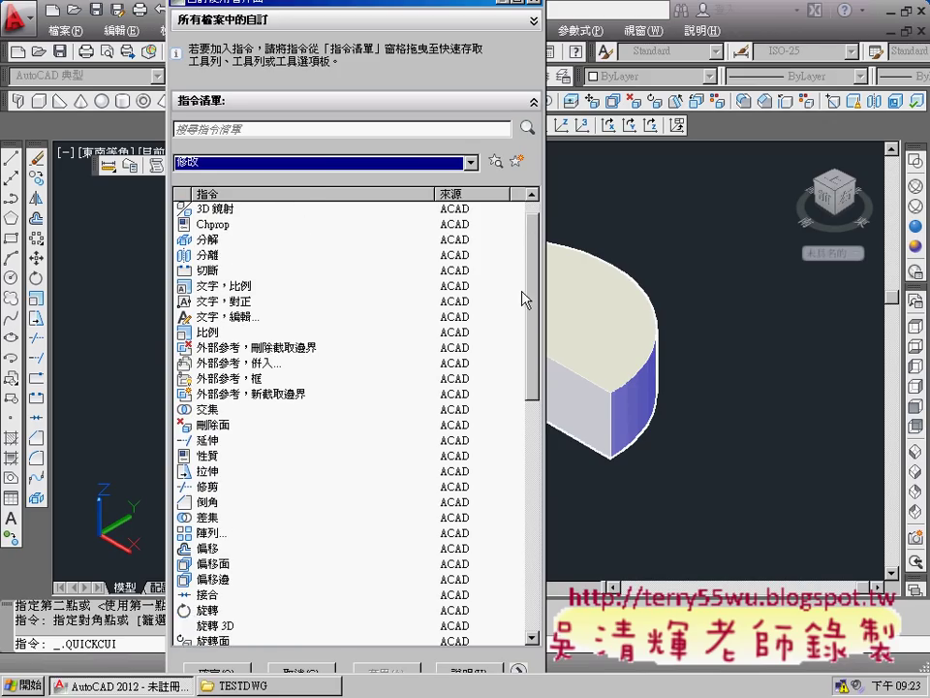
scroll(525, 378, "down", 4)
scroll(538, 434, "down", 3)
scroll(539, 446, "down", 1)
scroll(541, 494, "down", 2)
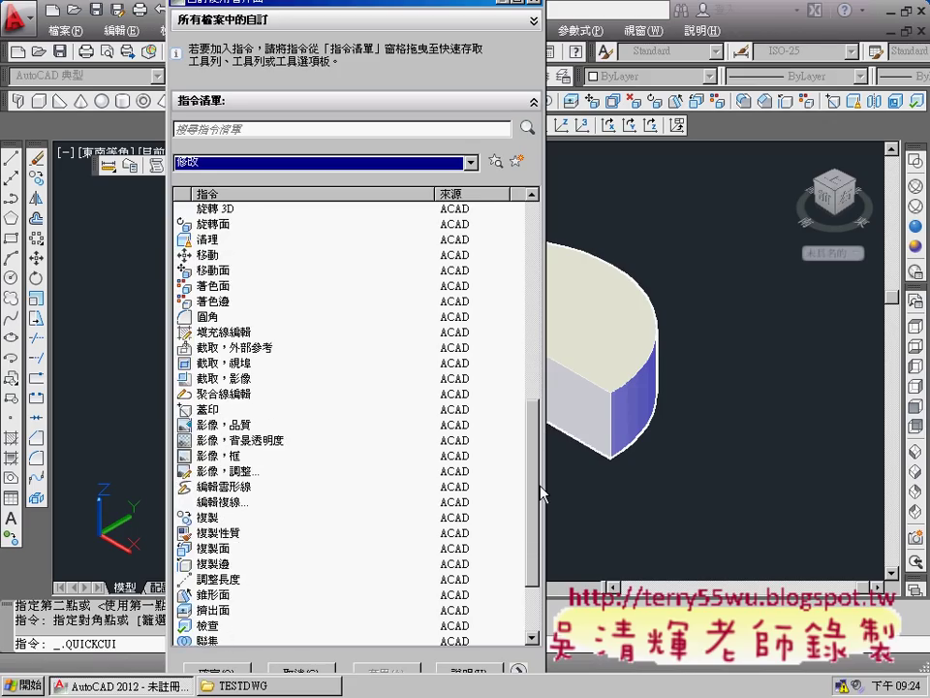
scroll(544, 546, "down", 2)
left_click_drag(533, 545, 531, 232)
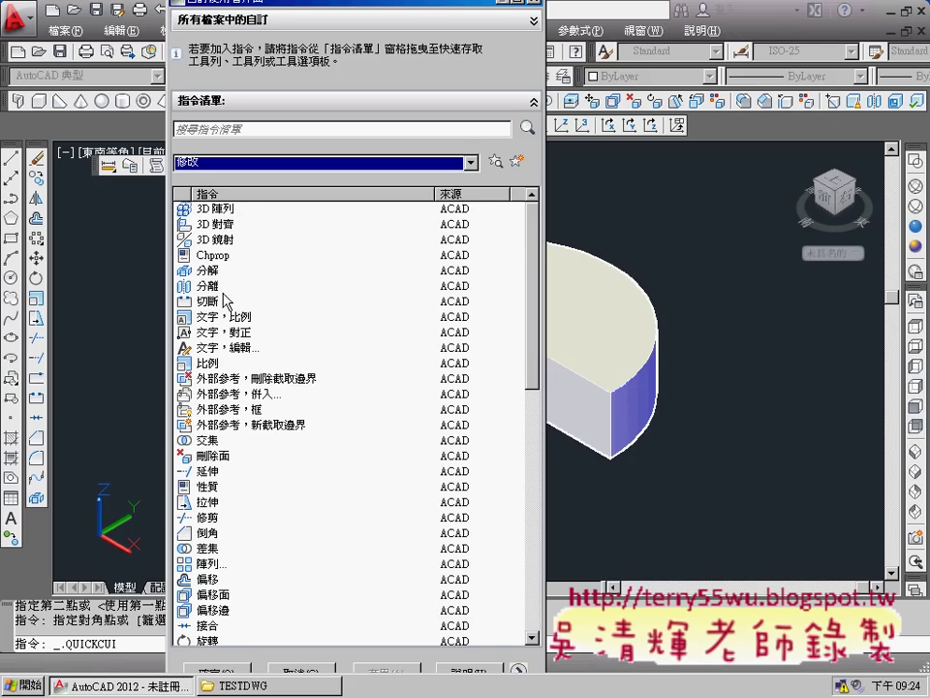
left_click(204, 302)
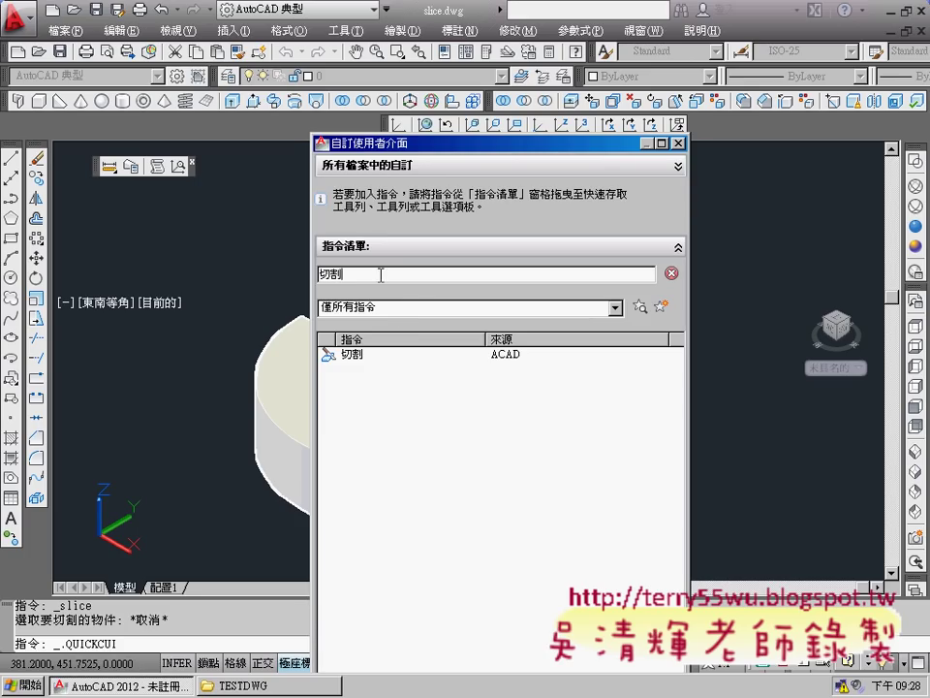
Search for 切割 and select the Slice command in the results.
double_click(343, 271)
left_click_drag(374, 273, 320, 274)
left_click(352, 356)
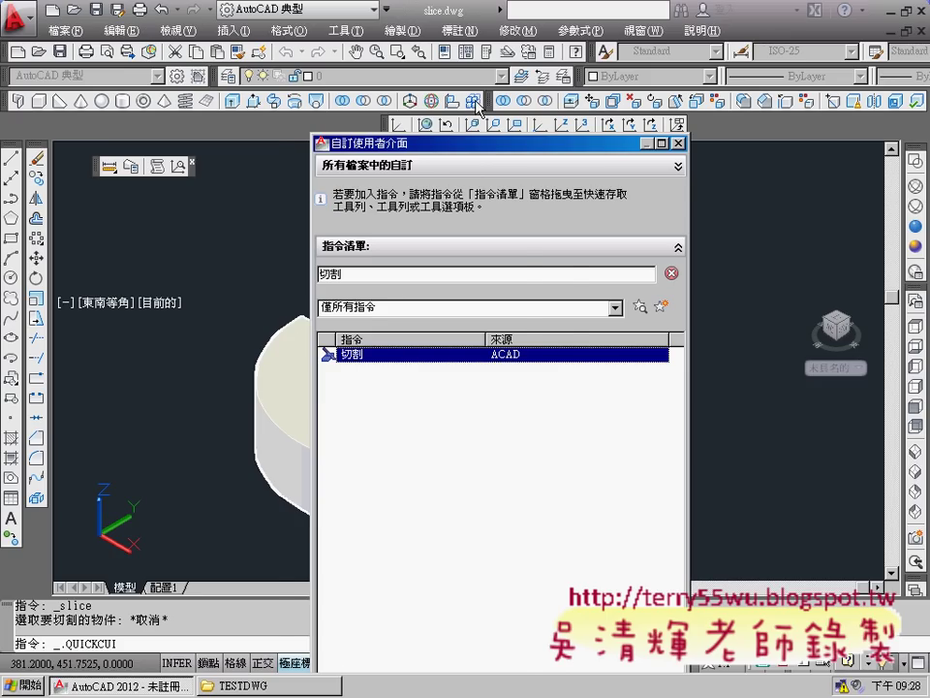
Drag the 切割 command onto the 塑型 (Modeling) toolbar as a new button.
left_click_drag(477, 141, 307, 144)
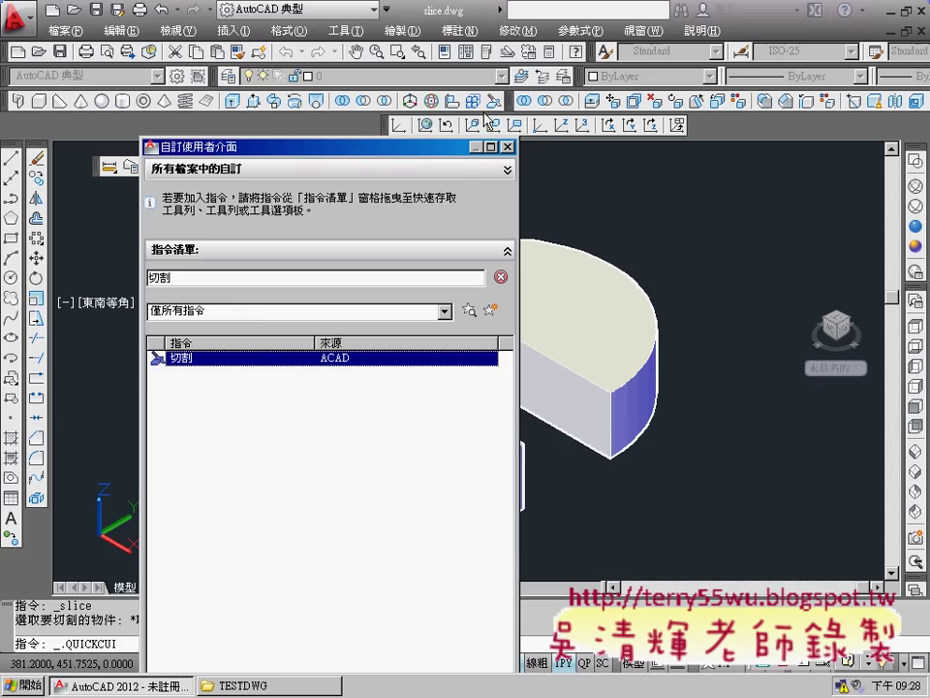
left_click_drag(158, 357, 496, 107)
left_click(501, 110)
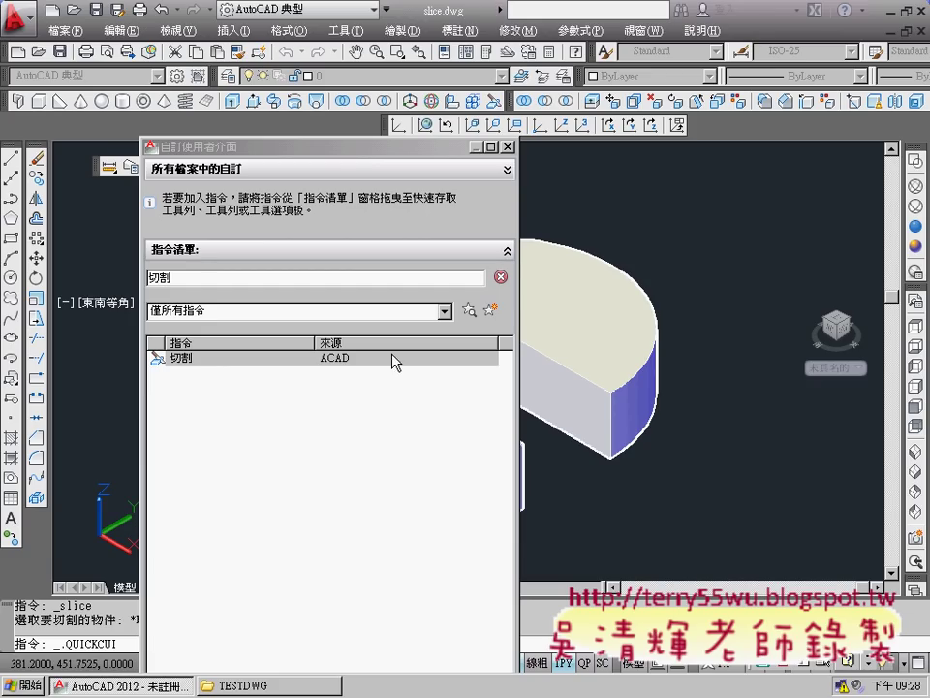
mouse_move(494, 100)
left_mouse_down()
mouse_move(470, 270)
mouse_move(430, 383)
left_mouse_up()
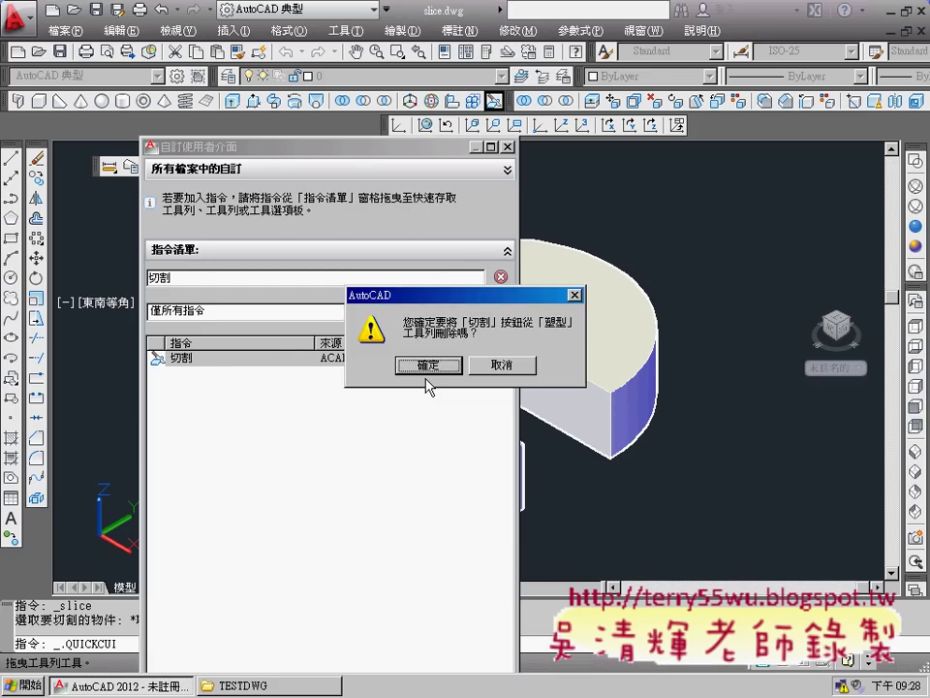
left_click(427, 365)
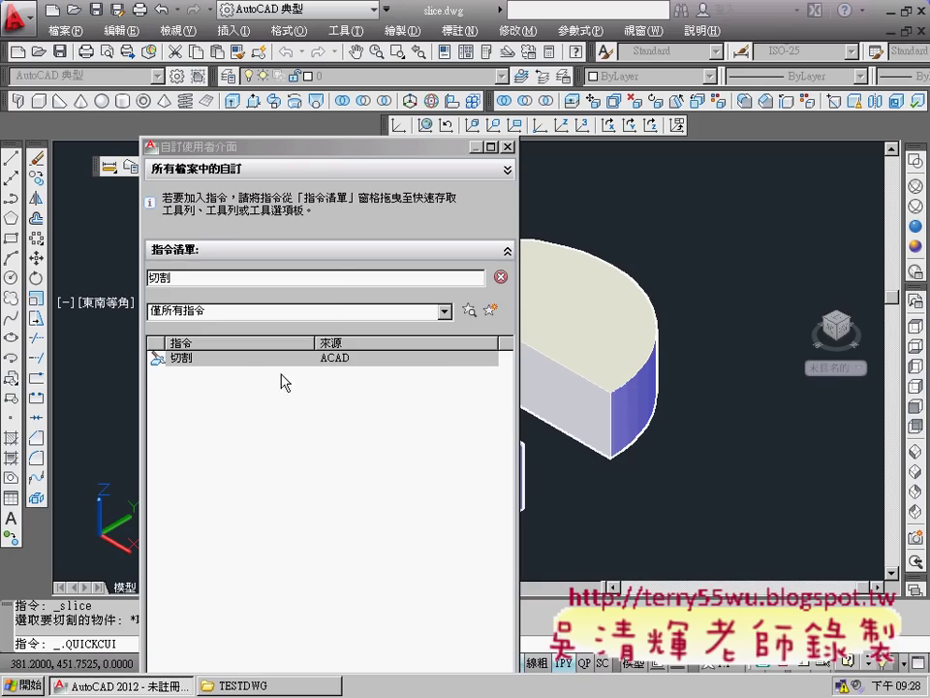
left_click_drag(240, 360, 494, 100)
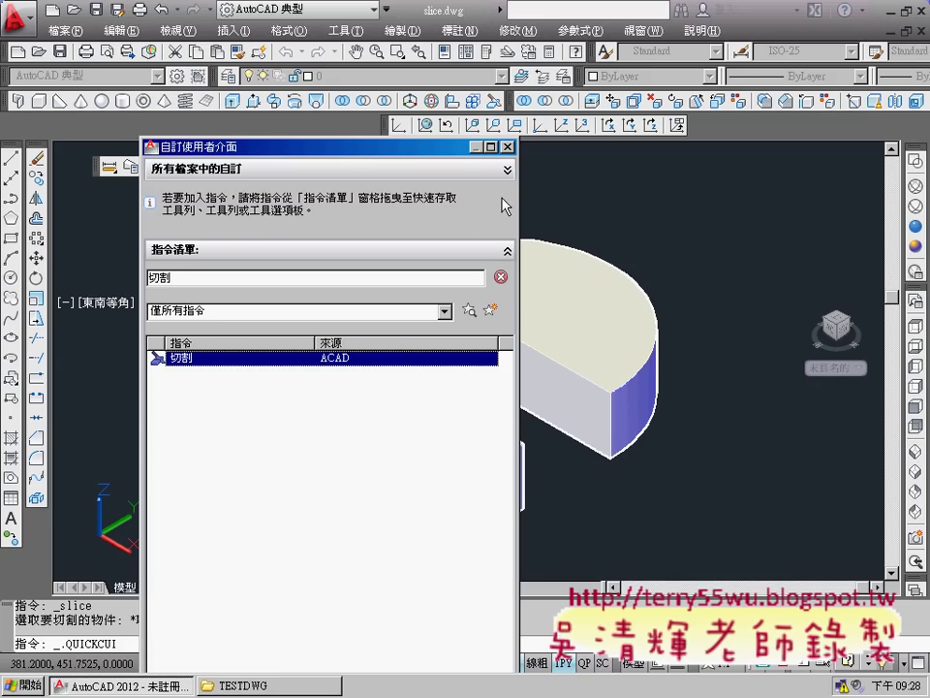
left_click(502, 114)
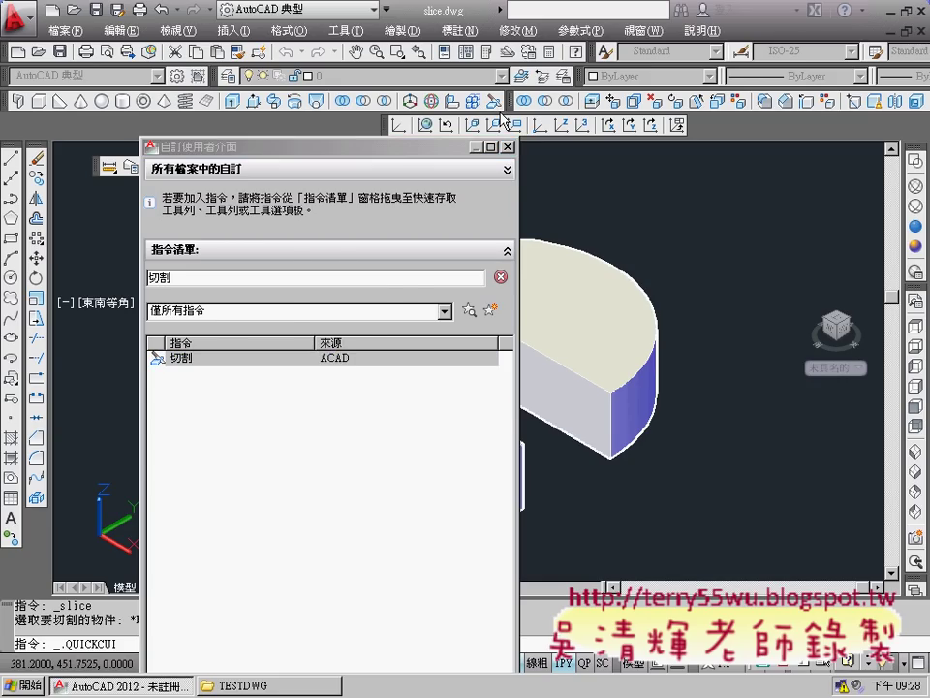
Close the Customize User Interface window, discarding unsaved changes.
left_click(501, 117)
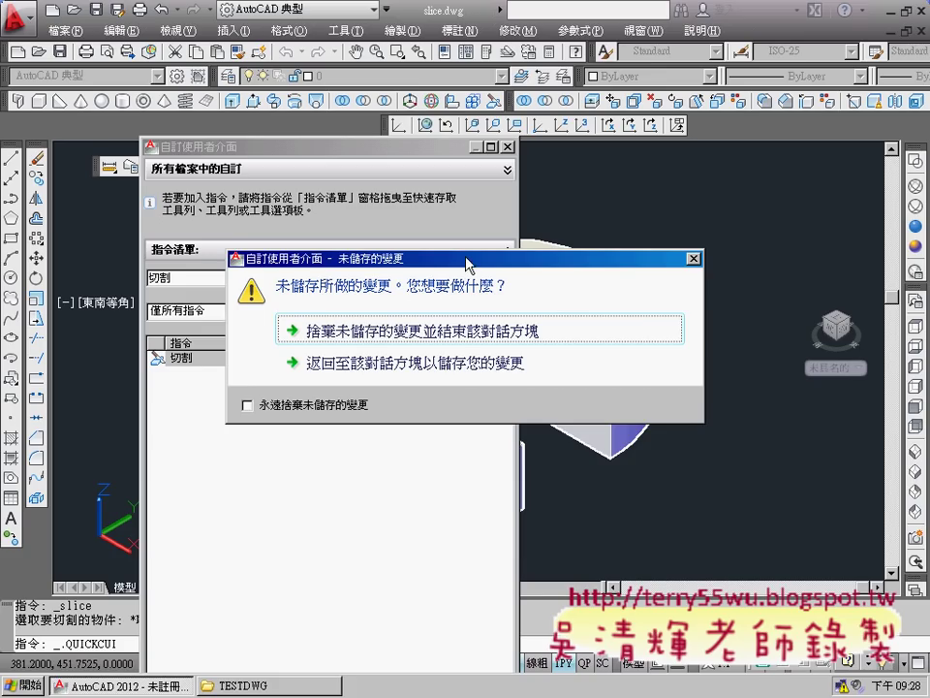
left_click(694, 260)
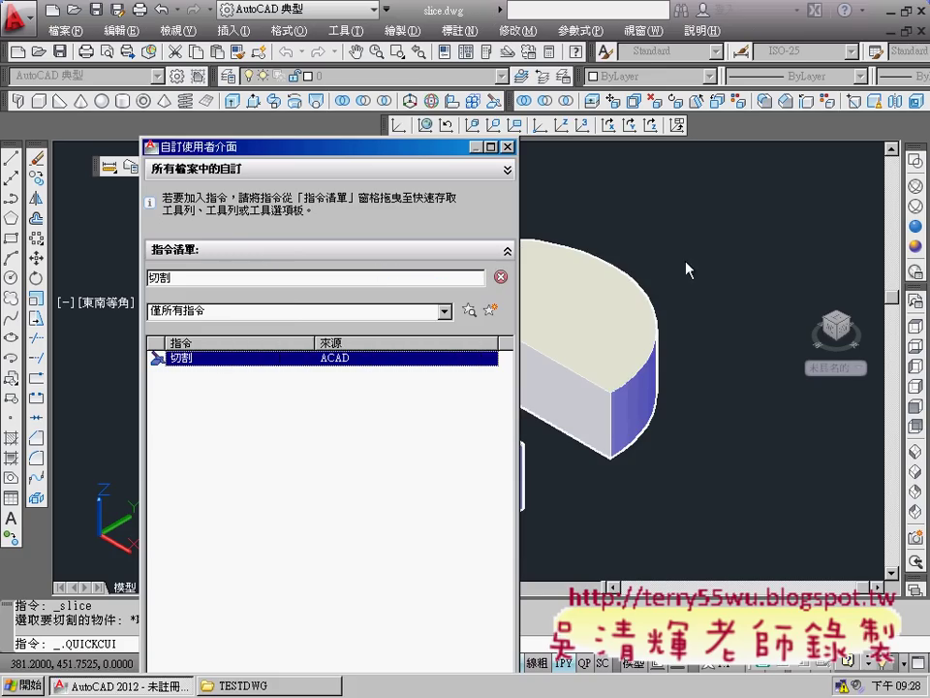
left_click(512, 147)
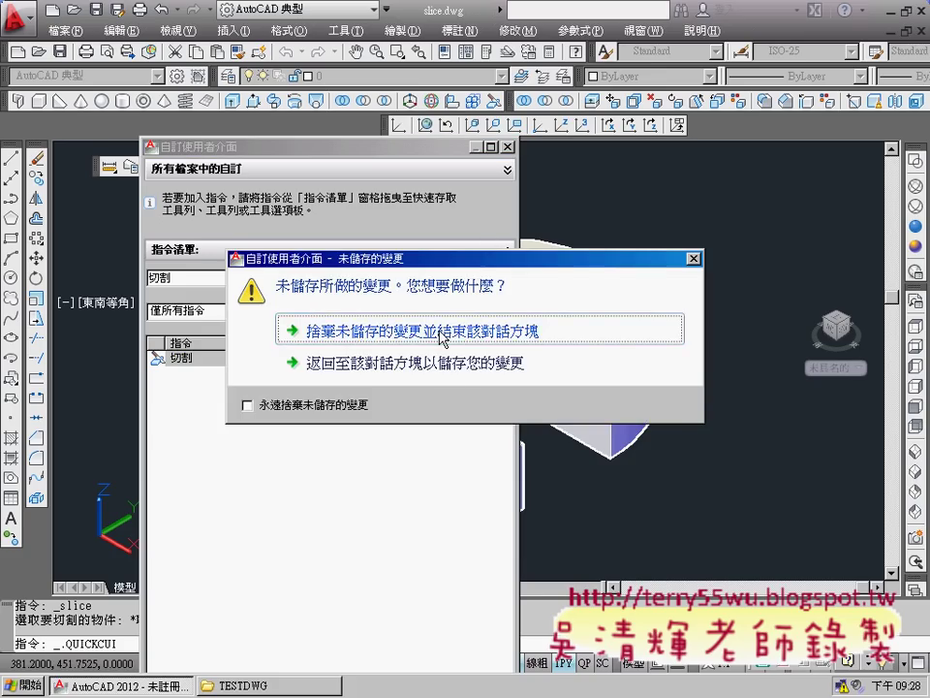
left_click(668, 329)
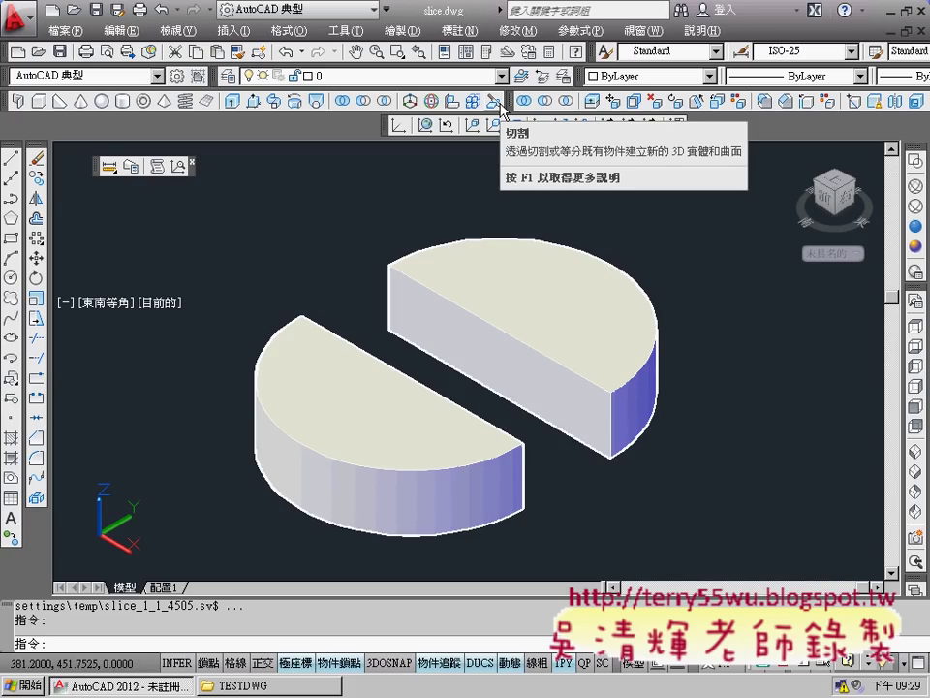
Slice the left half-cylinder from its edge midpoint, keep both sides, and delete the front quarter.
left_click(501, 110)
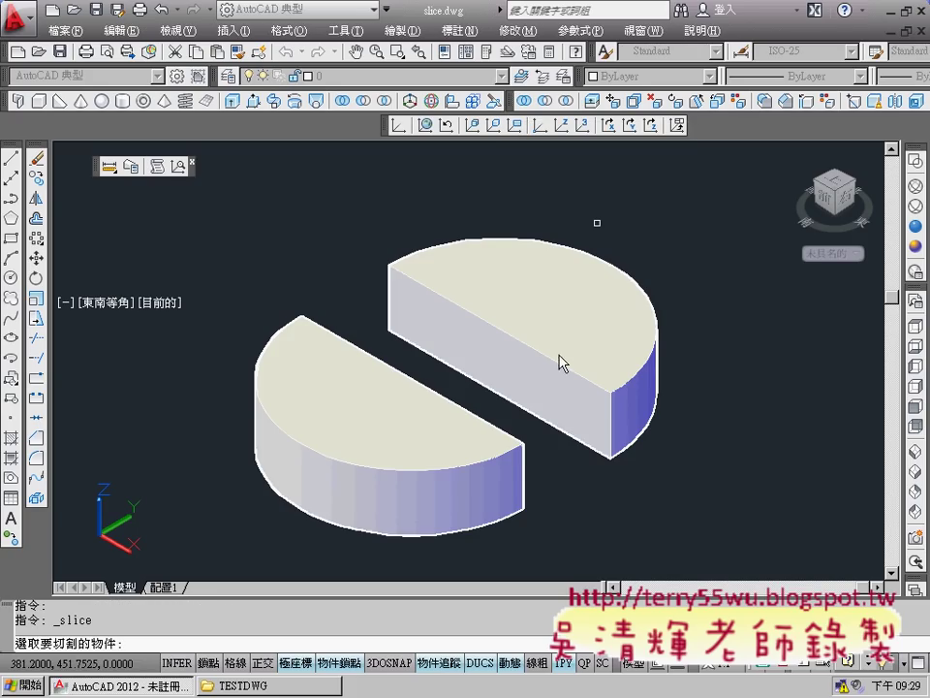
left_click(388, 423)
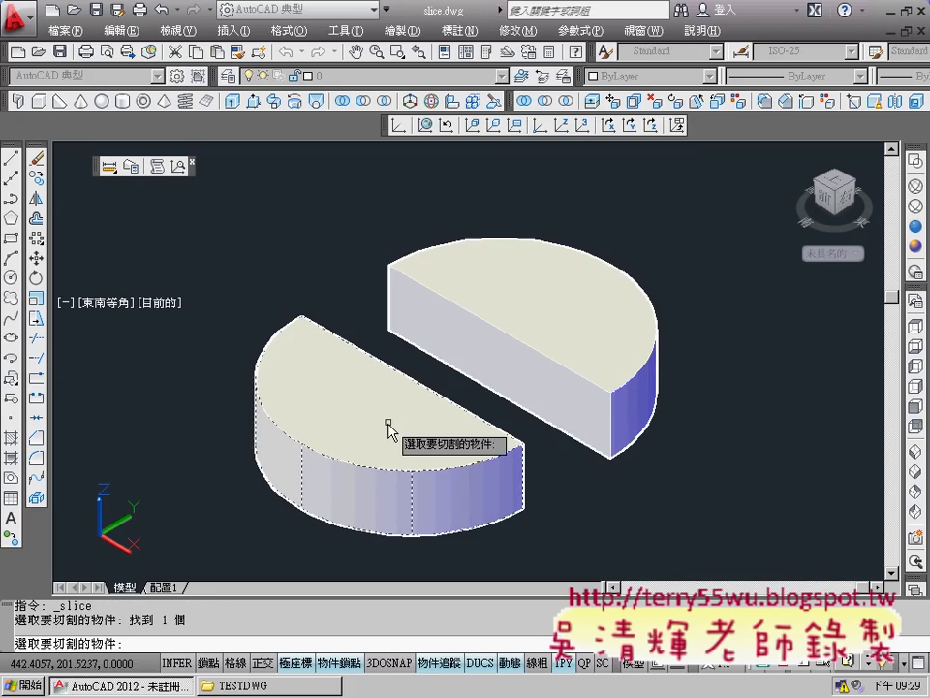
key("Return")
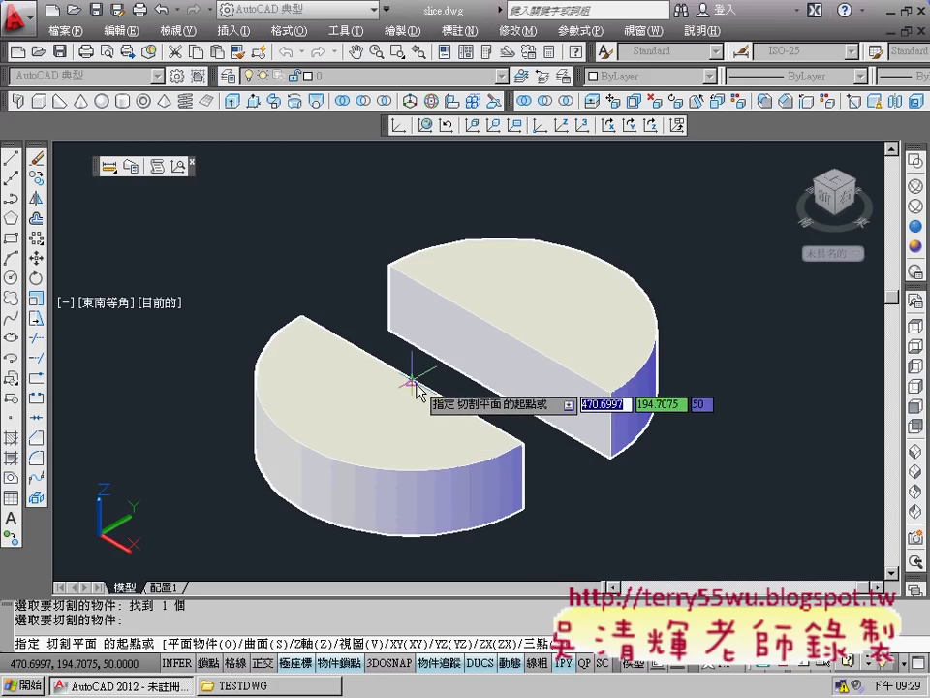
left_click(411, 380)
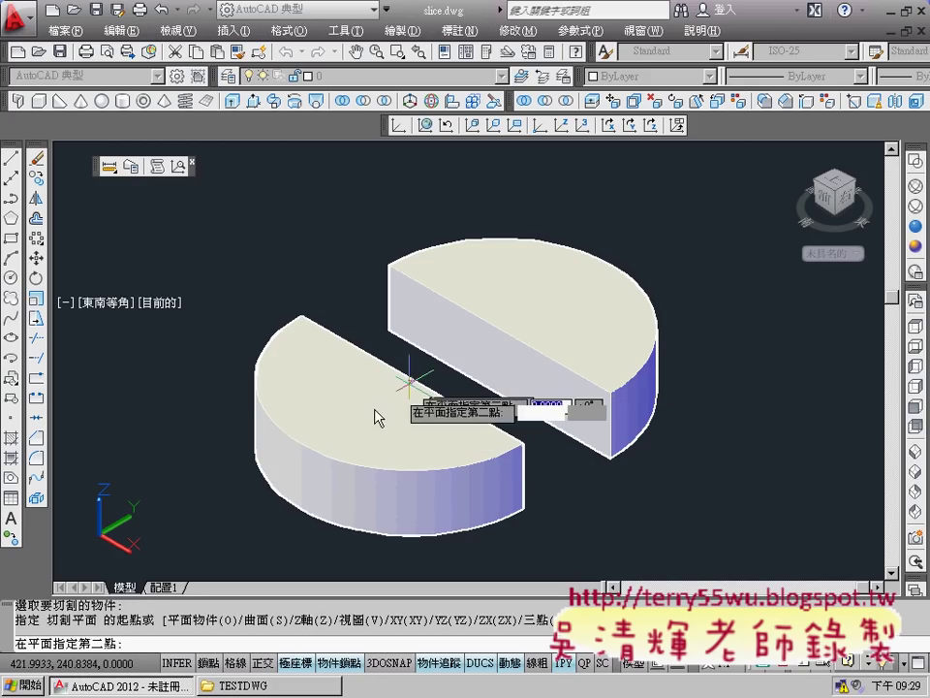
left_click(301, 446)
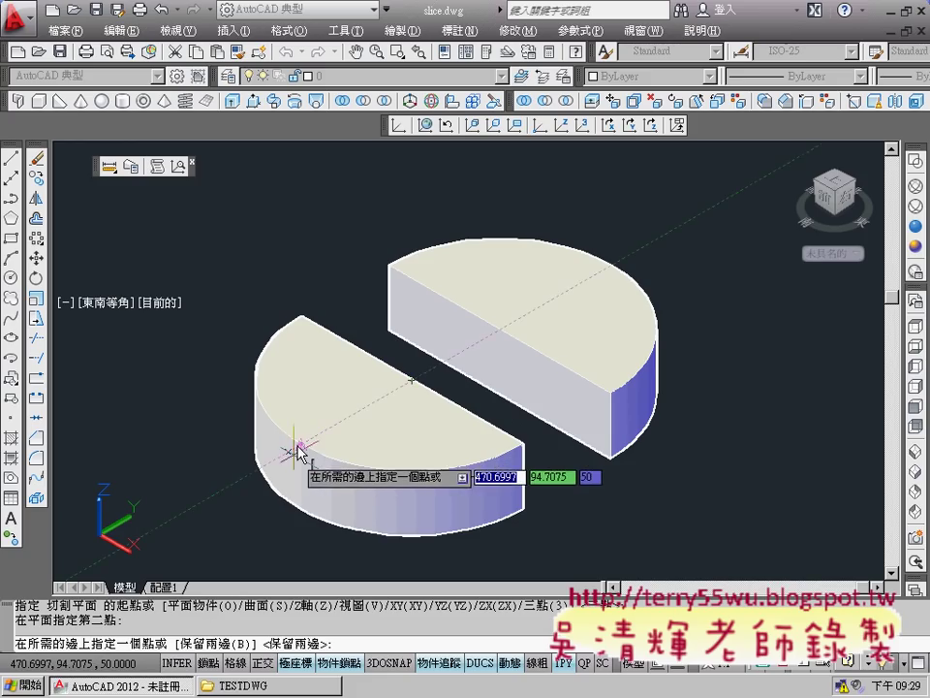
left_click(300, 516)
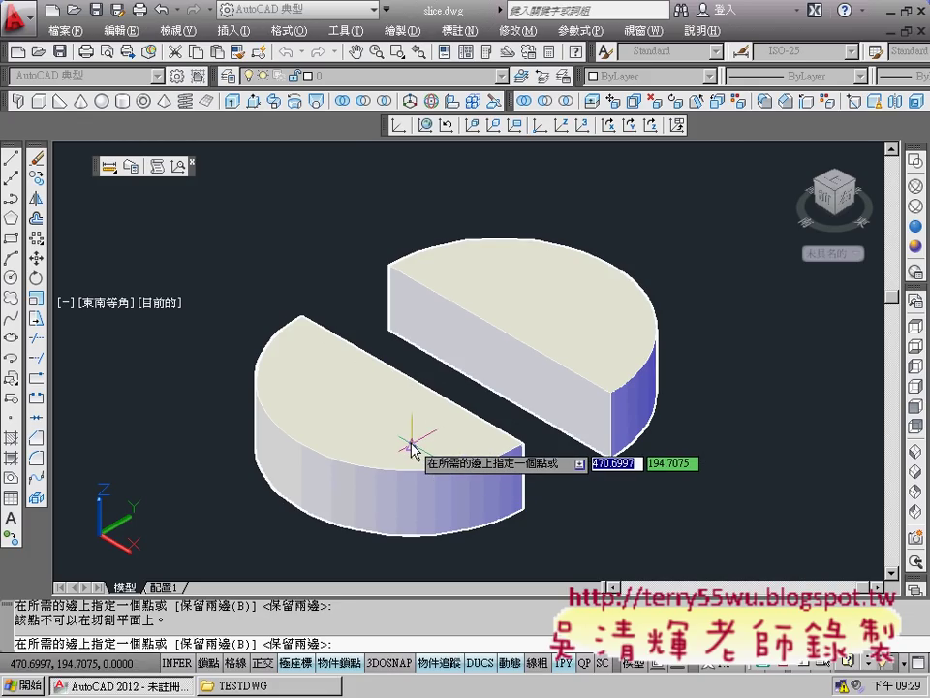
key("Return")
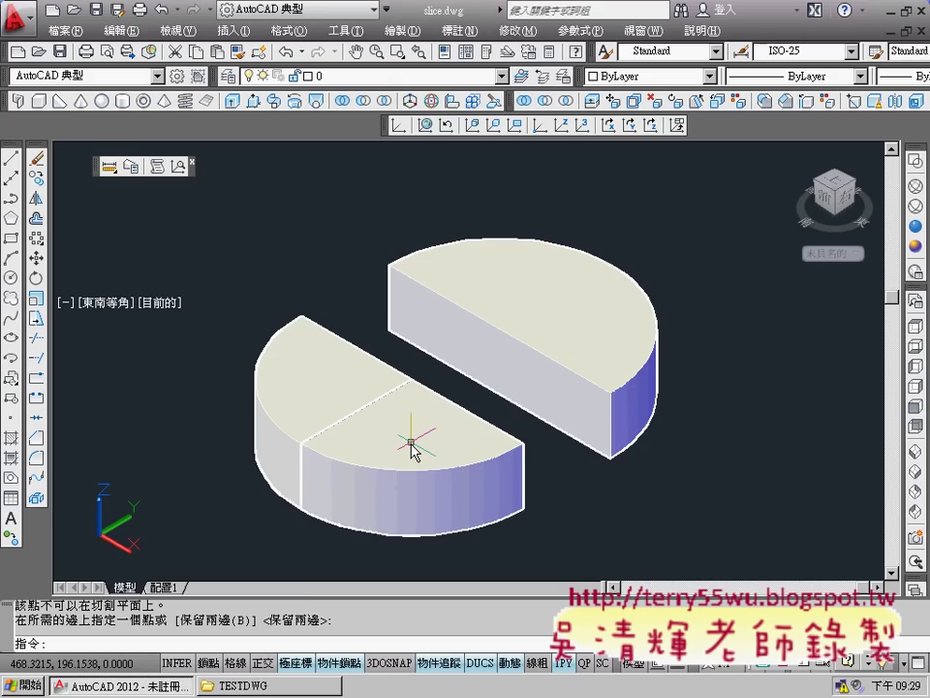
left_click(412, 447)
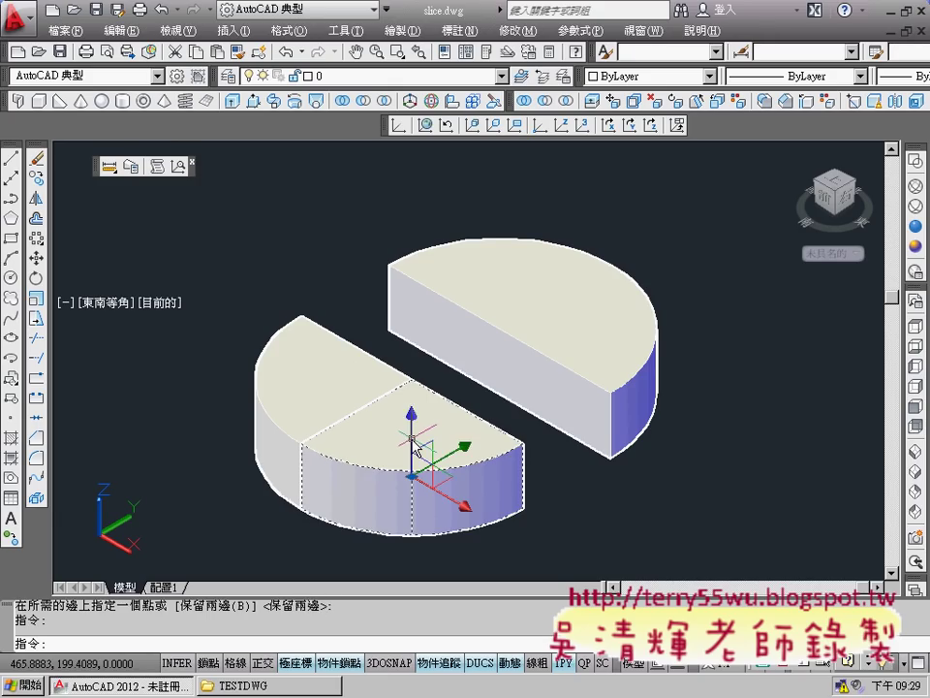
key("Delete")
Slice the quarter solid from its top corner to the arc quadrant point, keeping one side.
scroll(413, 431, "up", 2)
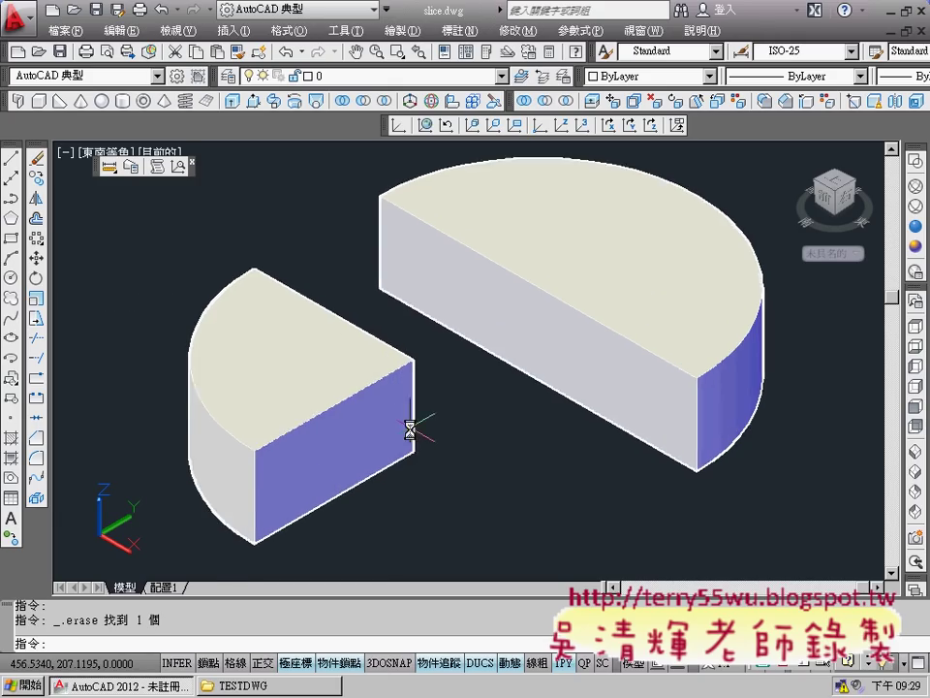
scroll(436, 430, "up", 2)
middle_click_drag(474, 428, 548, 173)
left_click(386, 100)
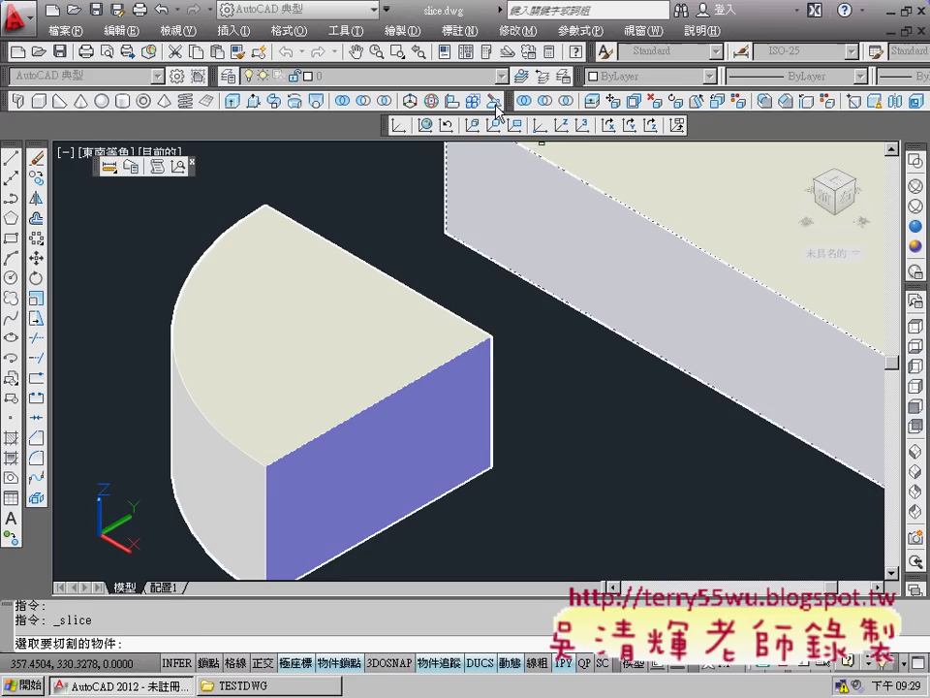
left_click(490, 349)
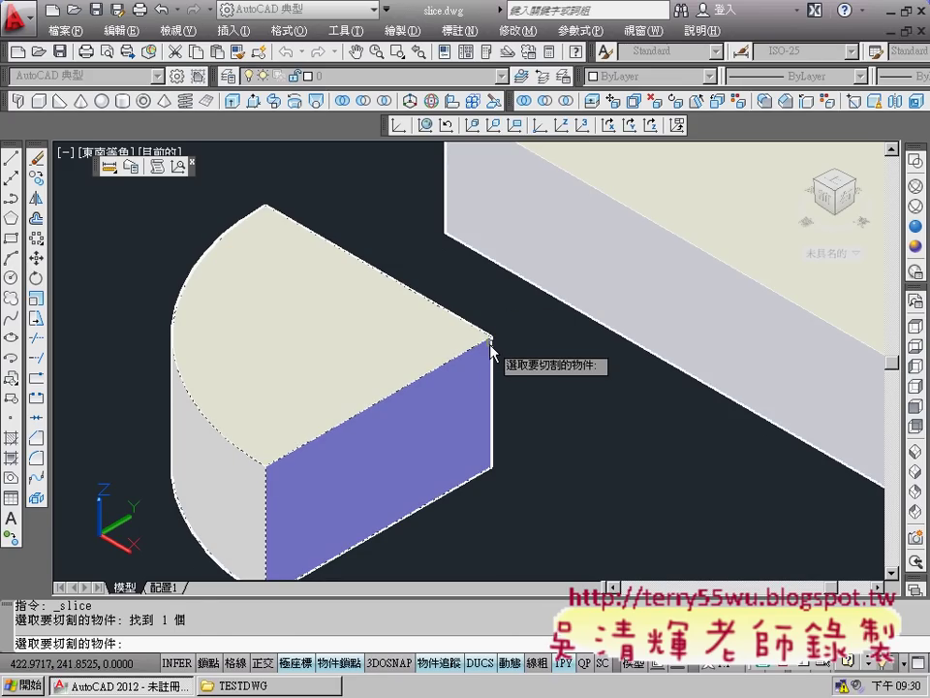
key("Return")
left_click(490, 338)
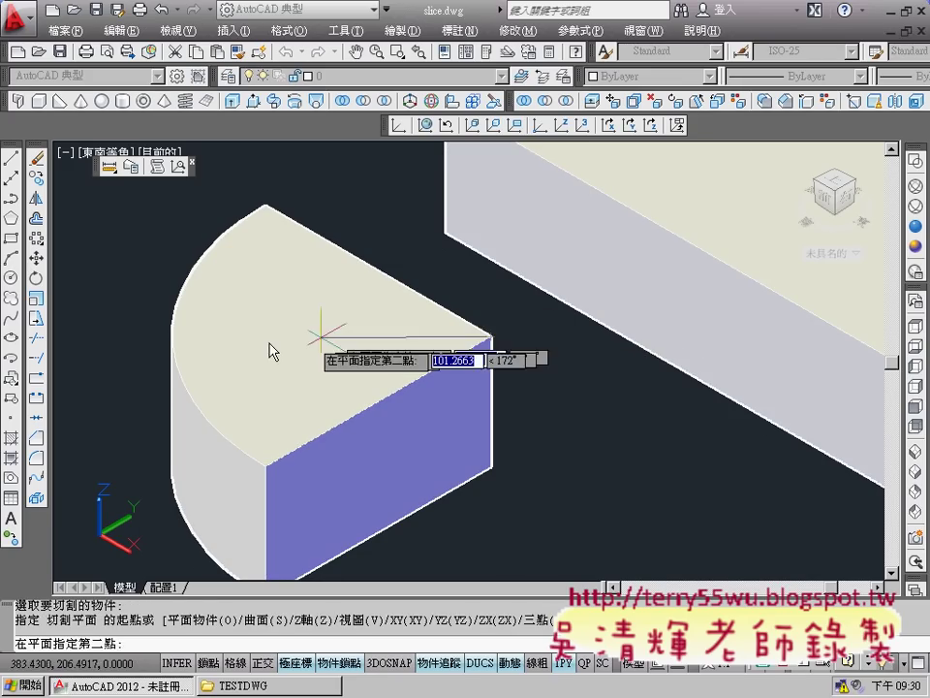
left_click(172, 338)
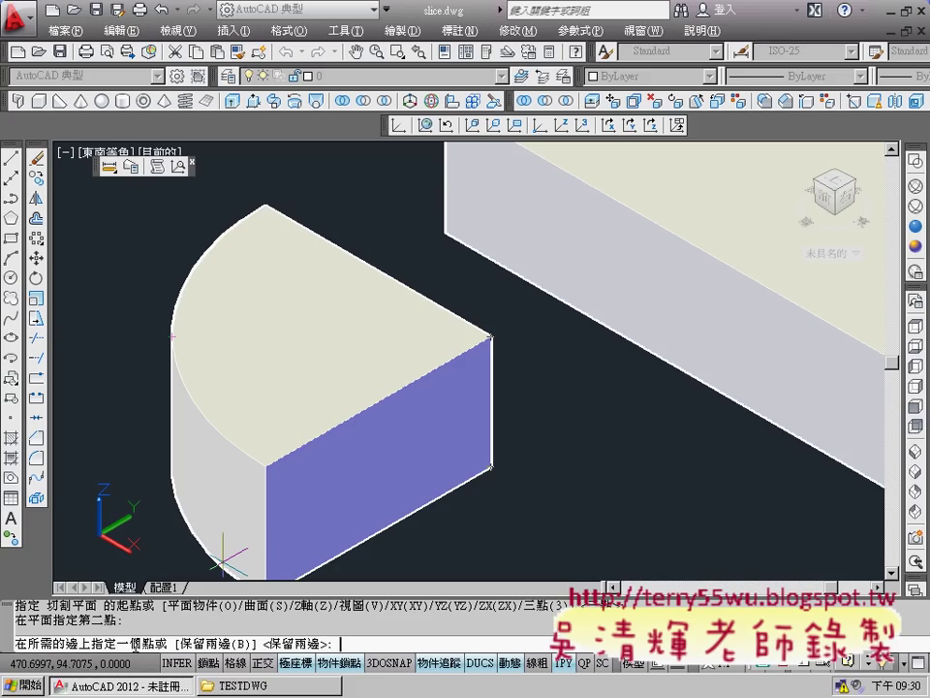
left_click(264, 468)
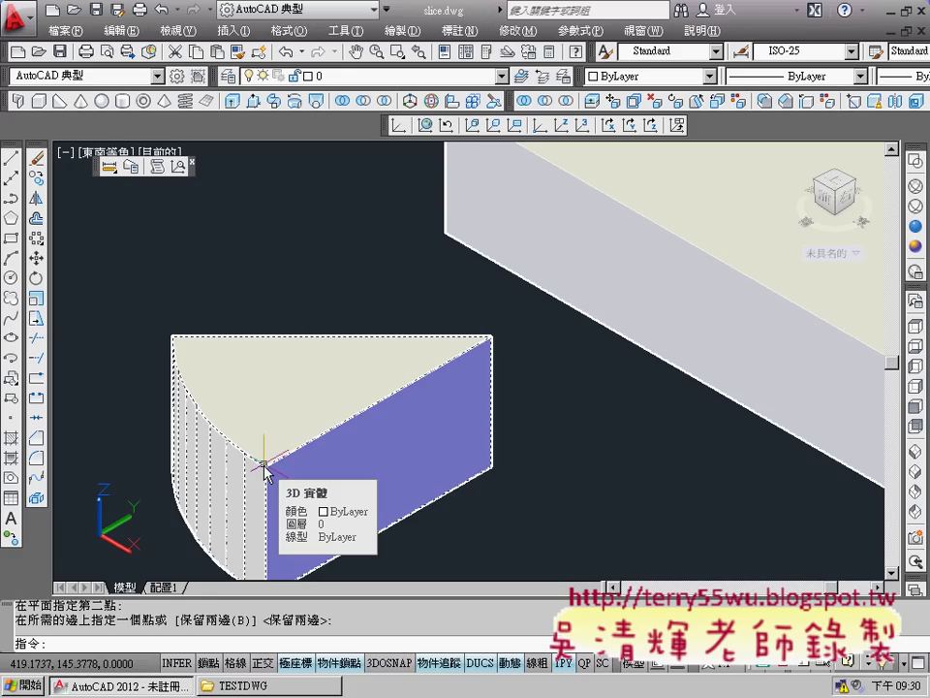
scroll(426, 477, "down", 3)
scroll(494, 477, "down", 3)
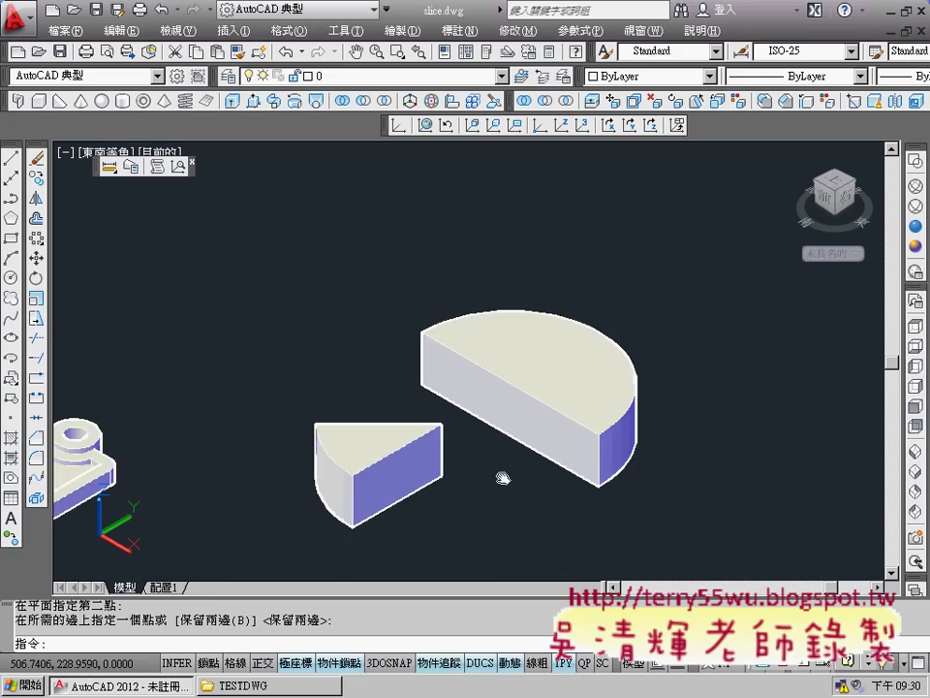
mouse_move(500, 478)
middle_mouse_down()
mouse_move(371, 462)
mouse_move(353, 394)
middle_mouse_up()
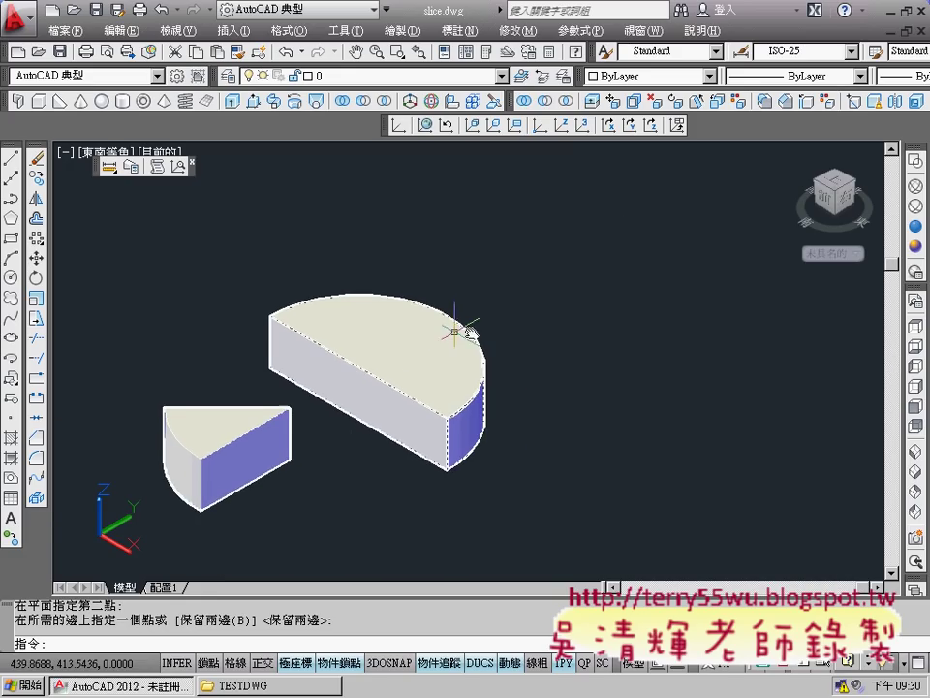
scroll(528, 351, "down", 2)
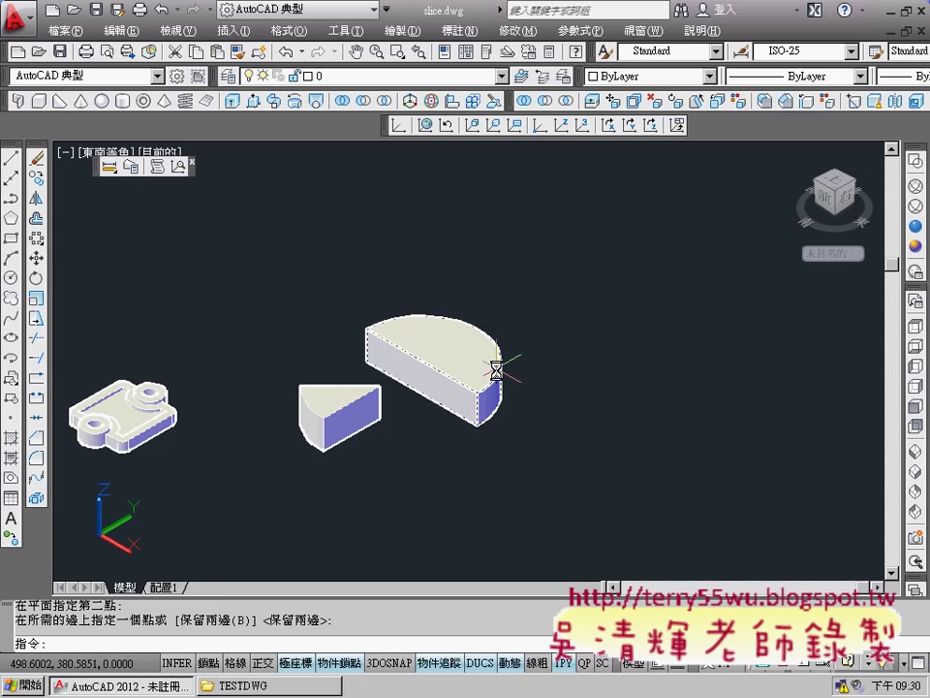